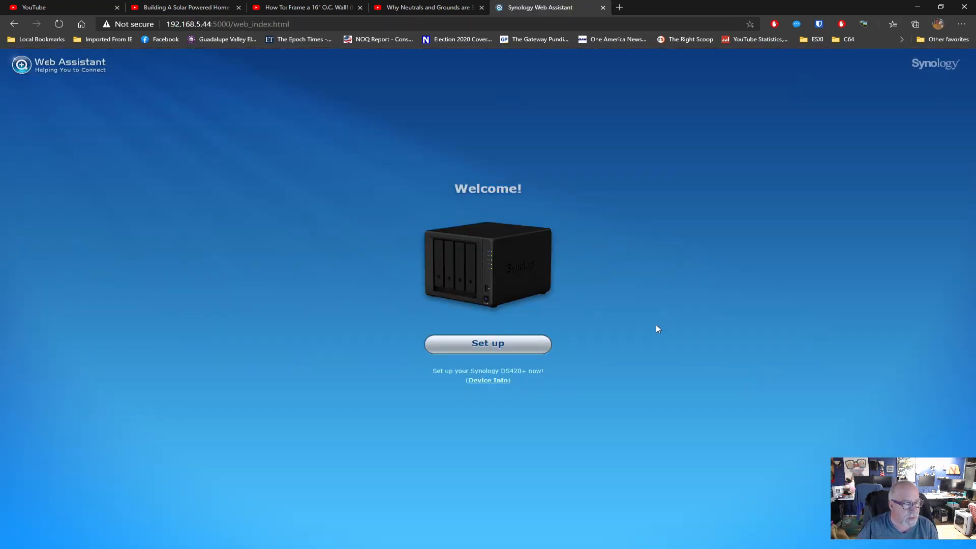
Install the latest DSM on the DS420+, acknowledging that all data on disks 1–4 will be erased
{"action": "left_click", "coordinate": [504, 344]}
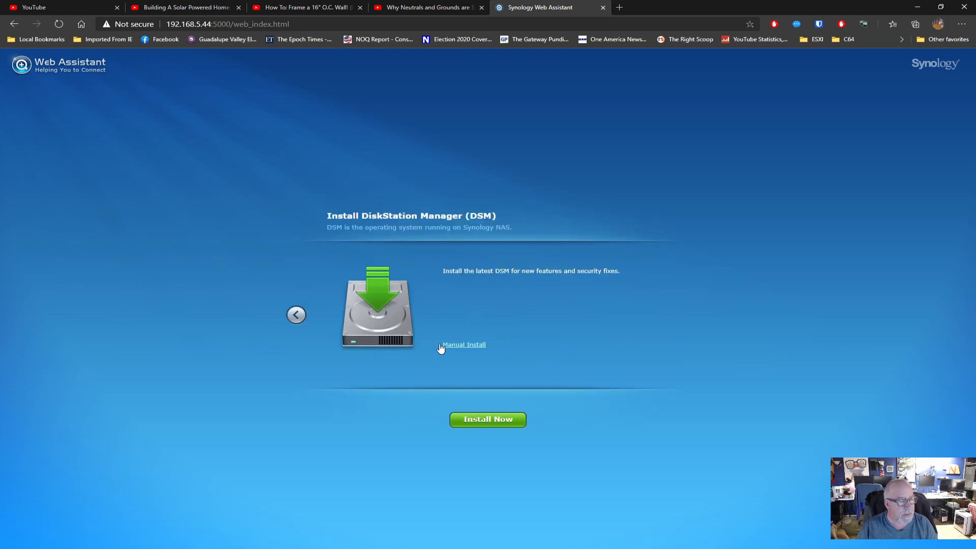
{"action": "left_click", "coordinate": [498, 422]}
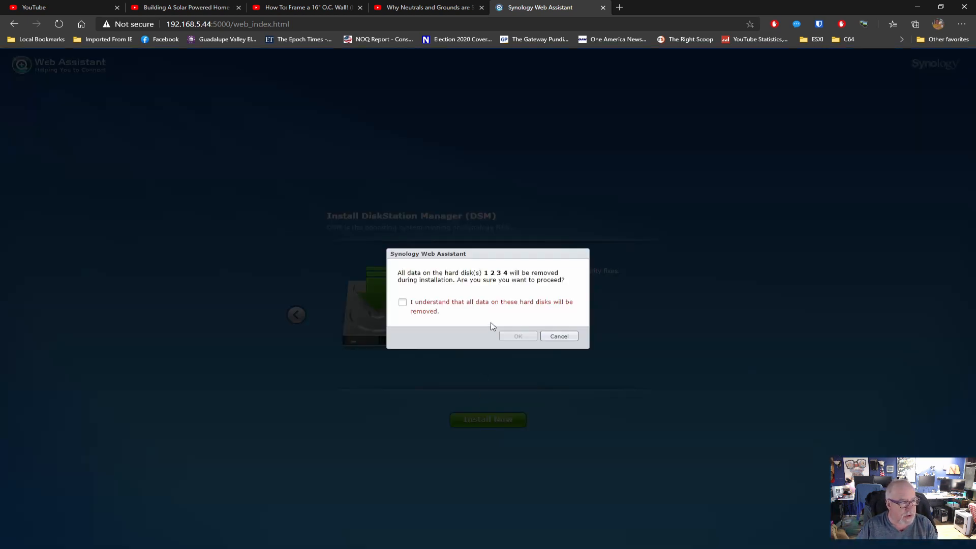
{"action": "left_click", "coordinate": [420, 303]}
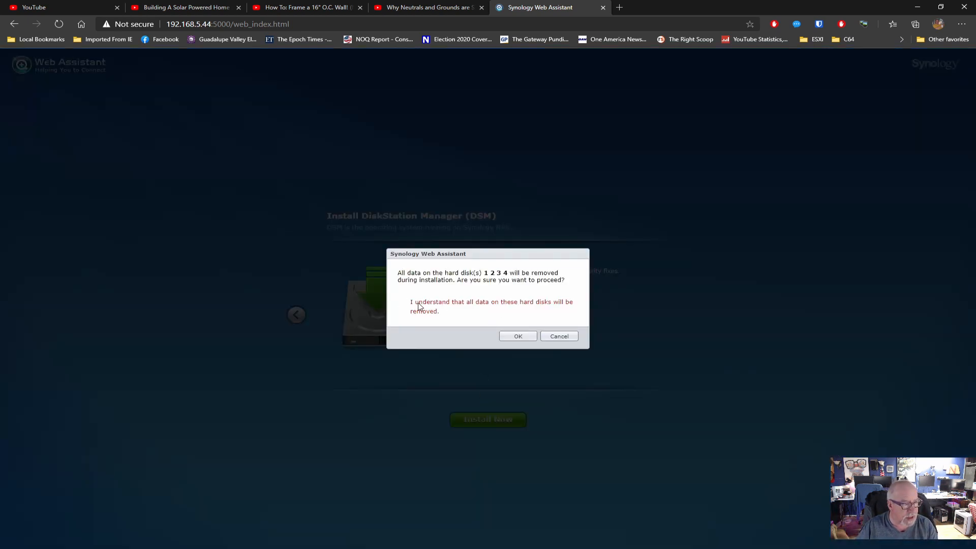
{"action": "left_click", "coordinate": [518, 337]}
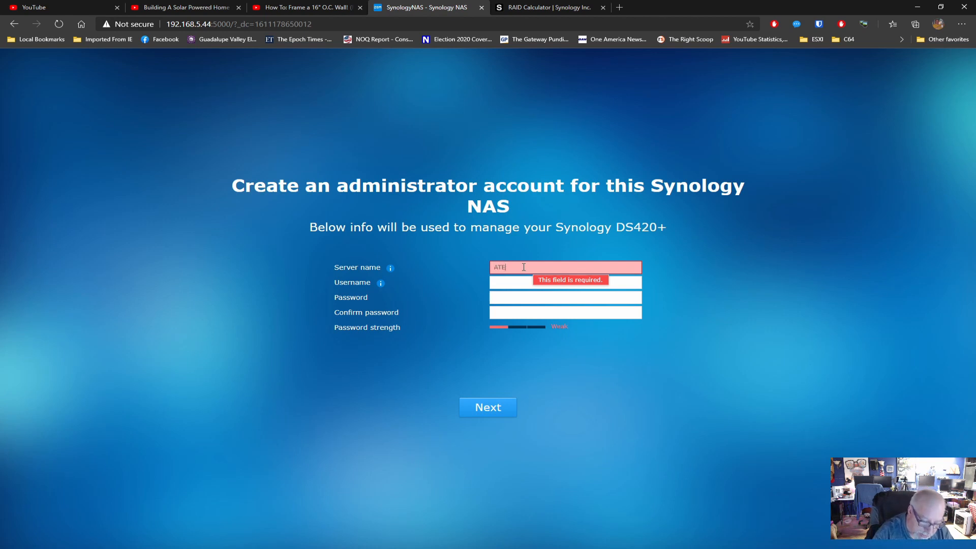
Create the administrator account for server ATE-NAS2 and skip QuickConnect setup
{"action": "type", "text": "BA"}
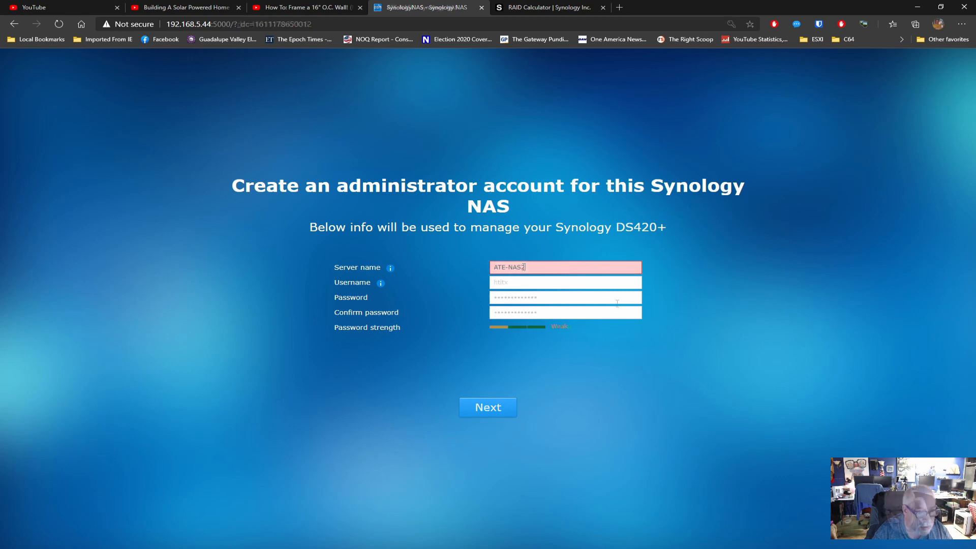
{"action": "key", "text": "Return"}
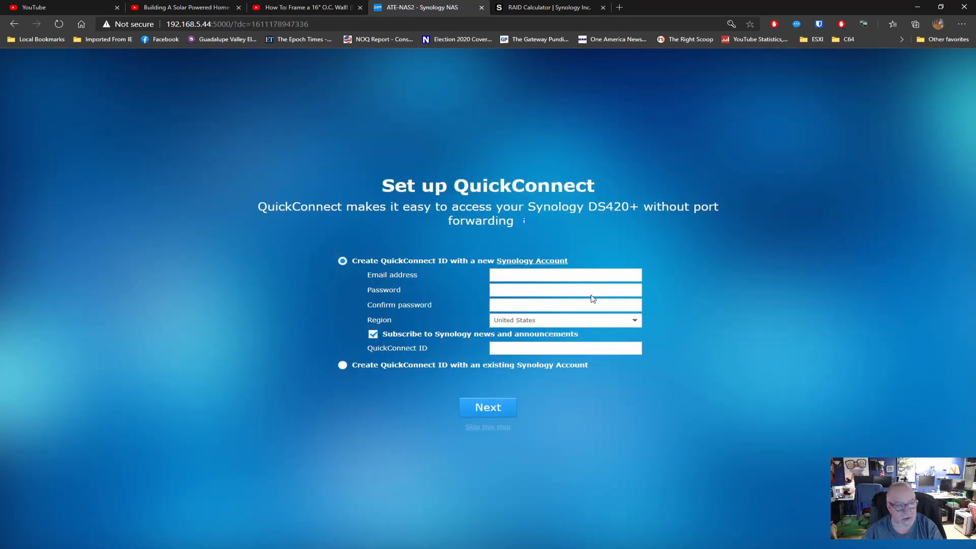
{"action": "left_click", "coordinate": [487, 426]}
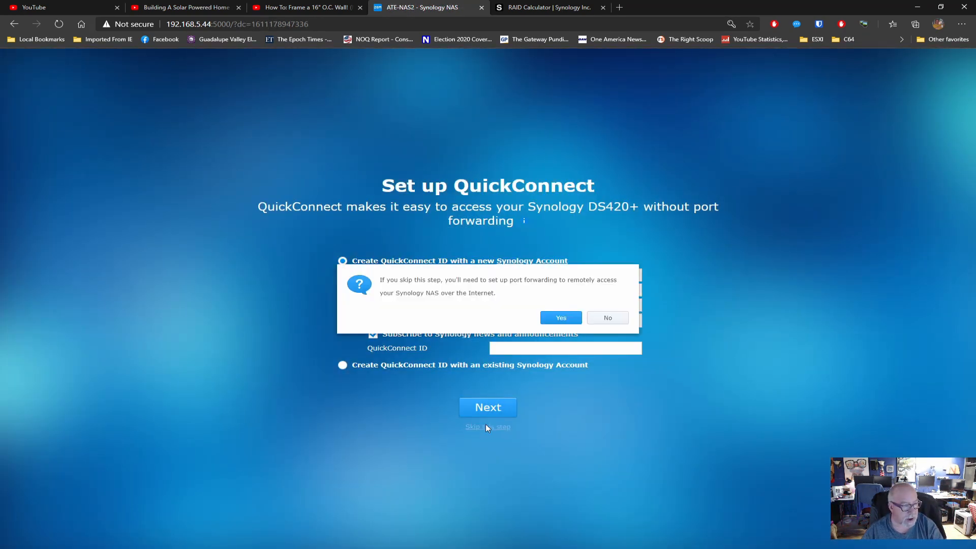
{"action": "left_click", "coordinate": [561, 318]}
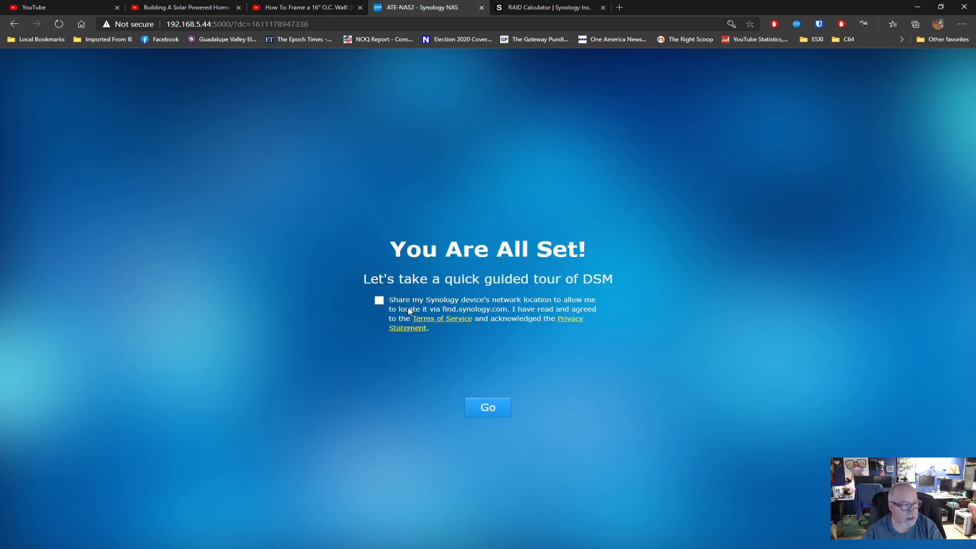
Finish setup and dismiss the Smart Update notice and device analytics prompt
{"action": "left_click", "coordinate": [495, 404]}
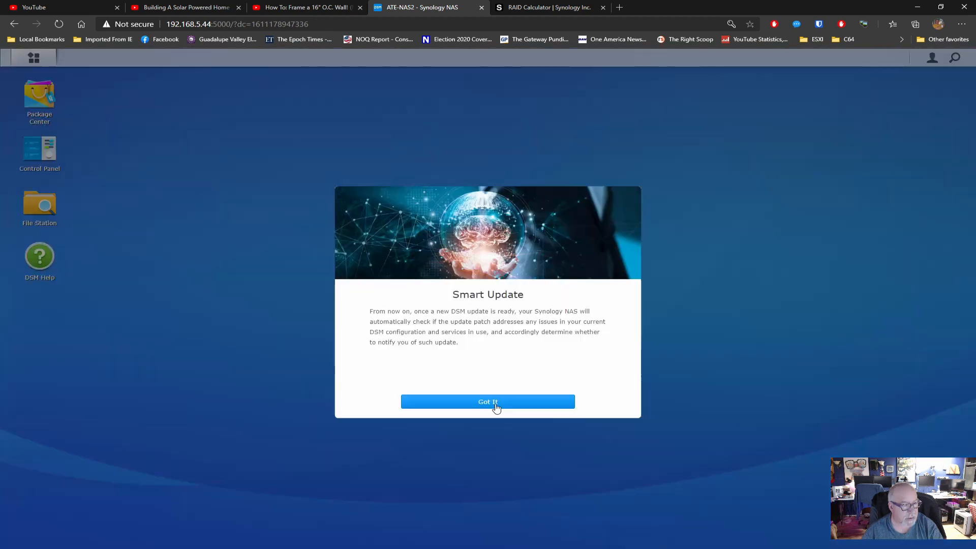
{"action": "left_click", "coordinate": [503, 404]}
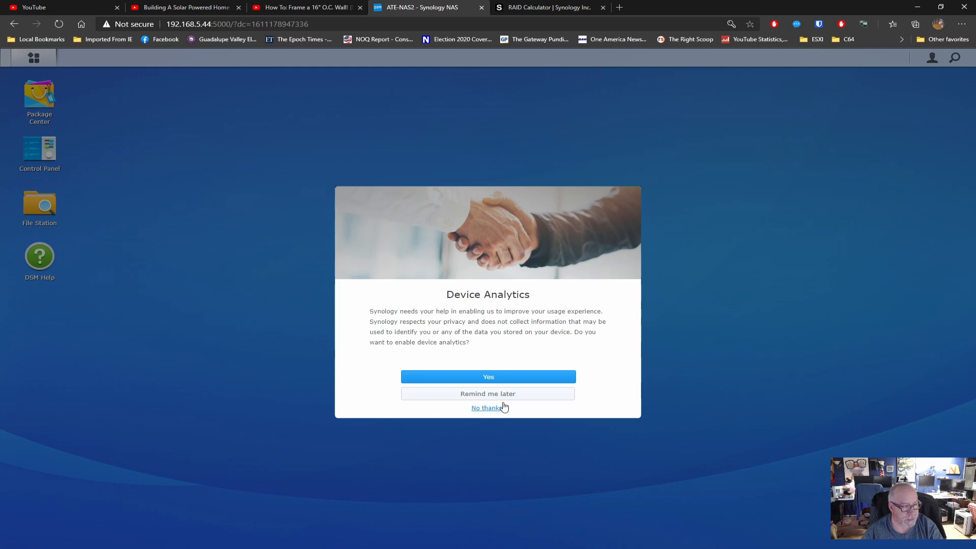
{"action": "left_click", "coordinate": [498, 409]}
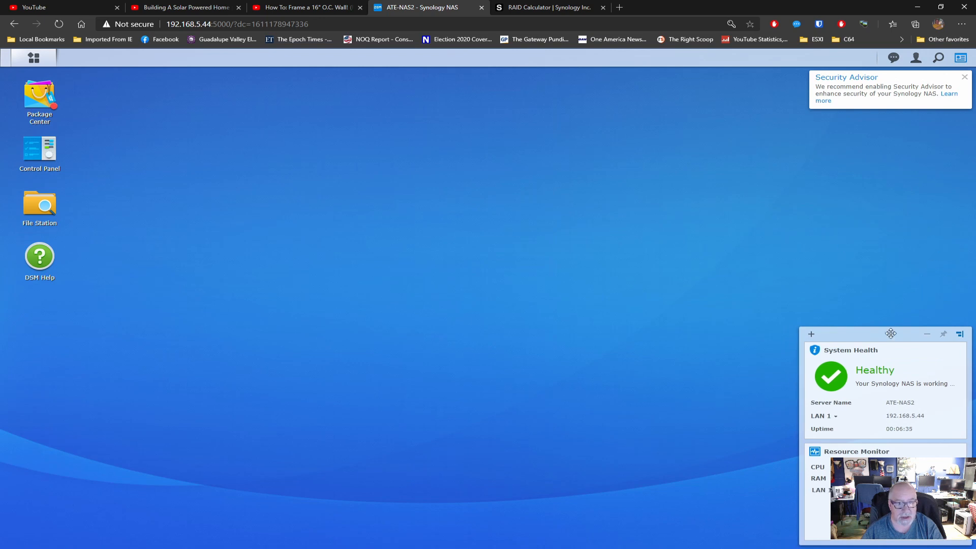
Move the widget panel to the top right, dismiss Security Advisor, and lengthen the panel
{"action": "mouse_move", "coordinate": [889, 335]}
{"action": "left_mouse_down"}
{"action": "mouse_move", "coordinate": [901, 101]}
{"action": "mouse_move", "coordinate": [879, 84]}
{"action": "left_mouse_up"}
{"action": "left_click", "coordinate": [964, 76]}
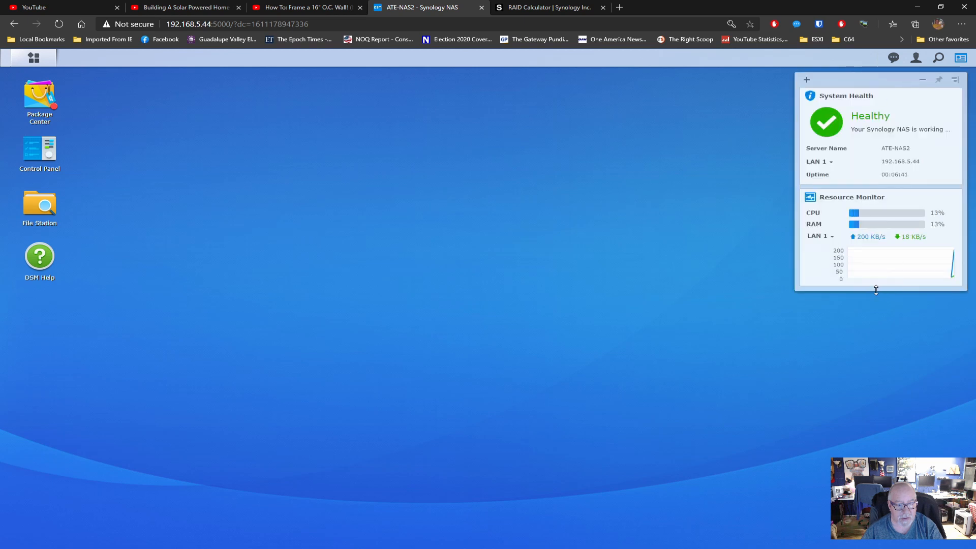
{"action": "left_click_drag", "start_coordinate": [876, 288], "coordinate": [893, 501]}
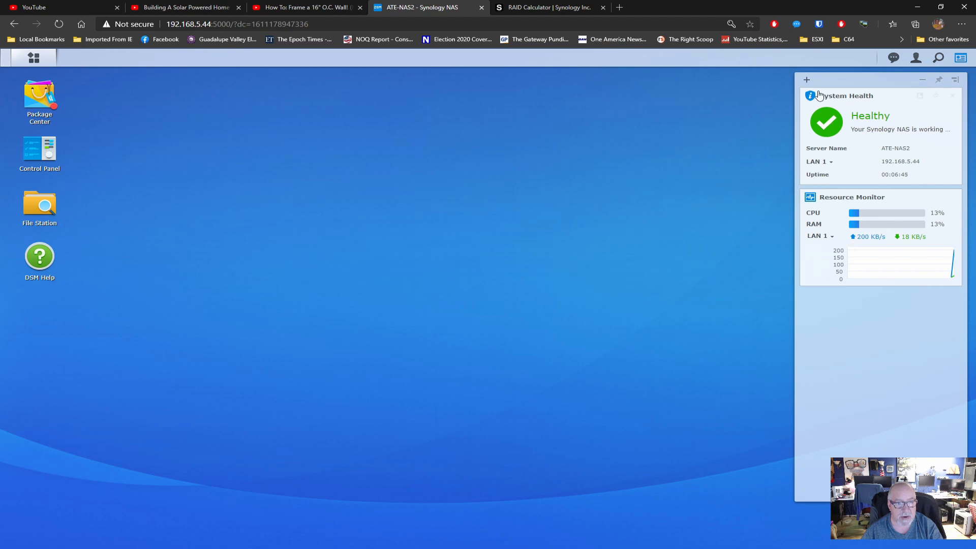
Add the Storage and Connected Users widgets to the widget panel
{"action": "left_click", "coordinate": [806, 80]}
{"action": "left_click", "coordinate": [831, 120]}
{"action": "left_click", "coordinate": [807, 79]}
{"action": "left_click", "coordinate": [807, 80]}
{"action": "left_click", "coordinate": [830, 133]}
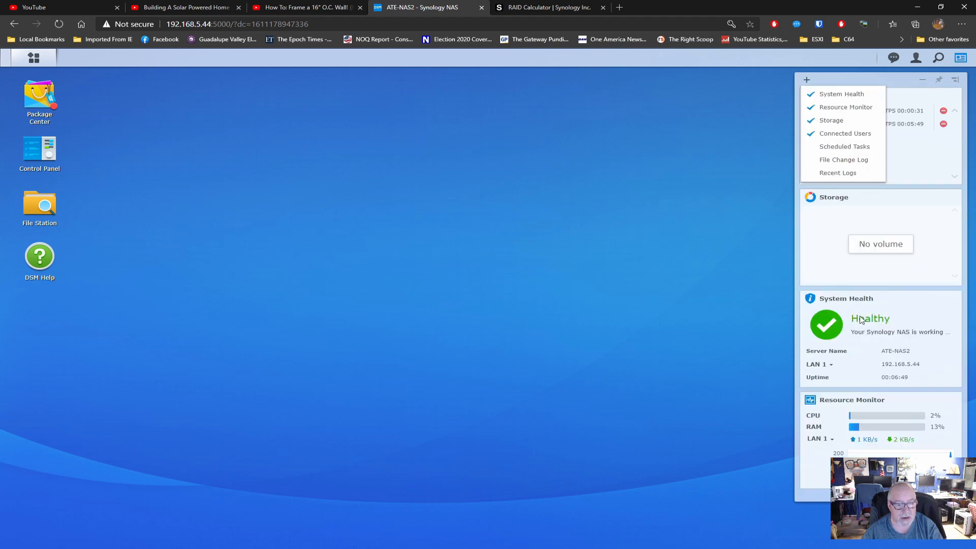
Reorder widgets: System Health on top, then Resource Monitor, Storage, and Connected Users
{"action": "mouse_move", "coordinate": [901, 298]}
{"action": "left_mouse_down"}
{"action": "mouse_move", "coordinate": [902, 98]}
{"action": "mouse_move", "coordinate": [901, 107]}
{"action": "left_mouse_up"}
{"action": "mouse_move", "coordinate": [887, 300]}
{"action": "left_mouse_down"}
{"action": "mouse_move", "coordinate": [891, 220]}
{"action": "mouse_move", "coordinate": [891, 320]}
{"action": "left_mouse_up"}
{"action": "left_click_drag", "start_coordinate": [891, 403], "coordinate": [886, 202]}
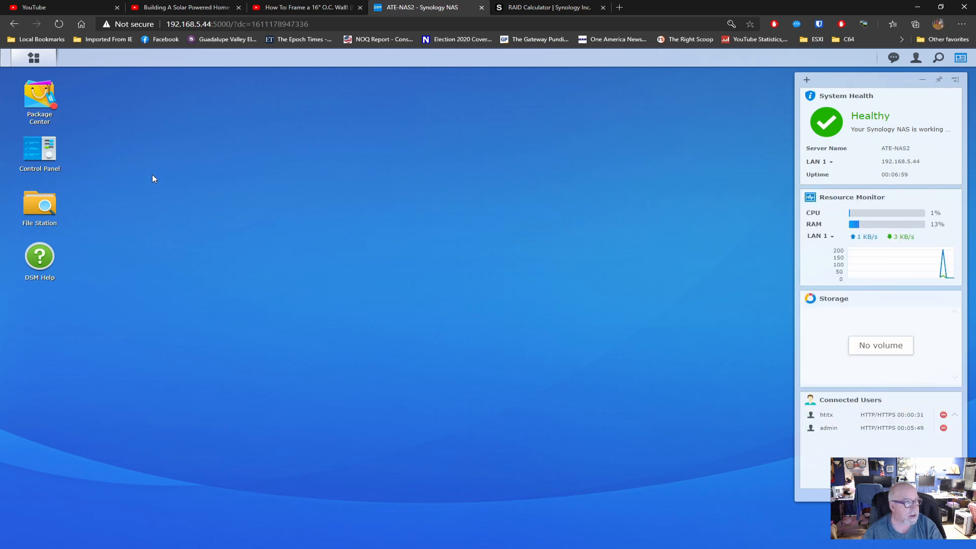
{"action": "left_click", "coordinate": [40, 97]}
Accept the Package Center Terms of Service and Privacy Statement, then close Package Center
{"action": "left_click", "coordinate": [368, 269]}
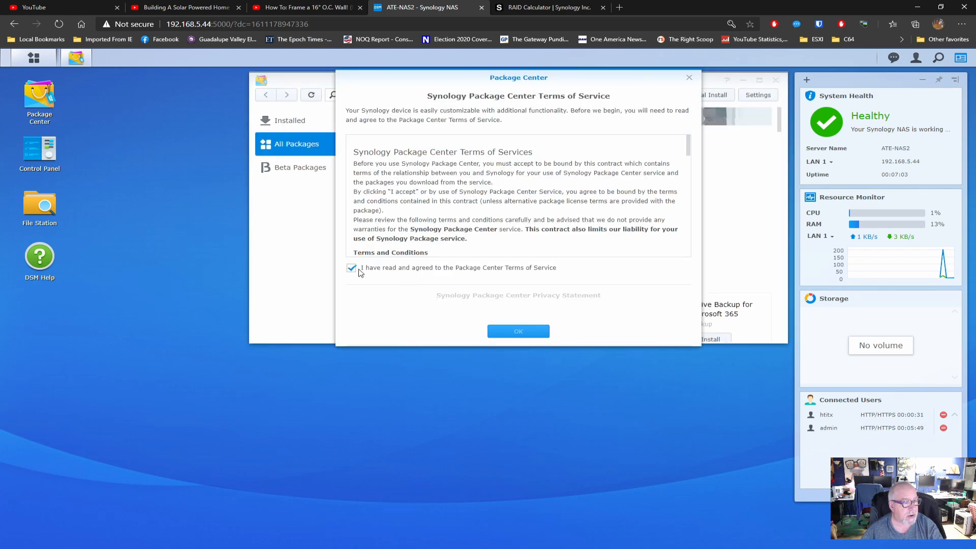
{"action": "left_click", "coordinate": [351, 299]}
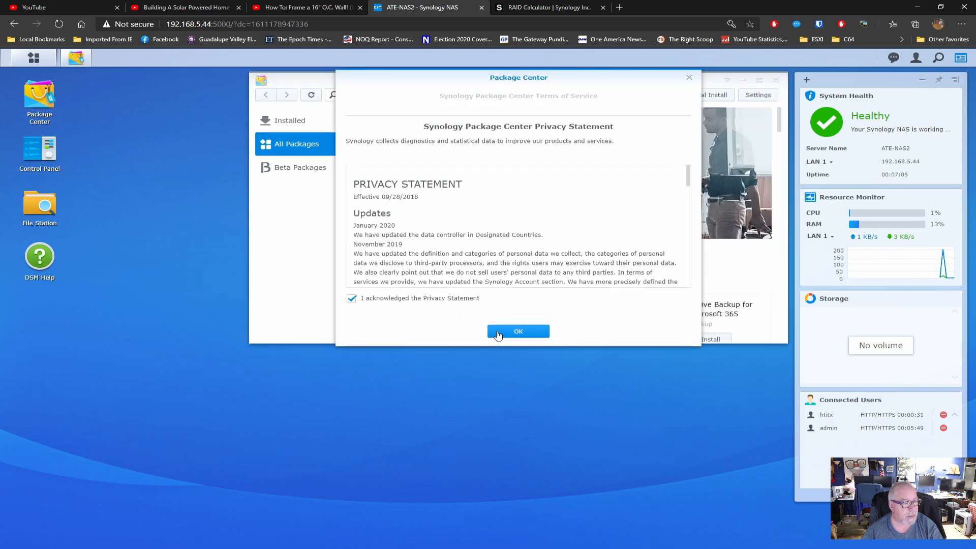
{"action": "left_click", "coordinate": [514, 331]}
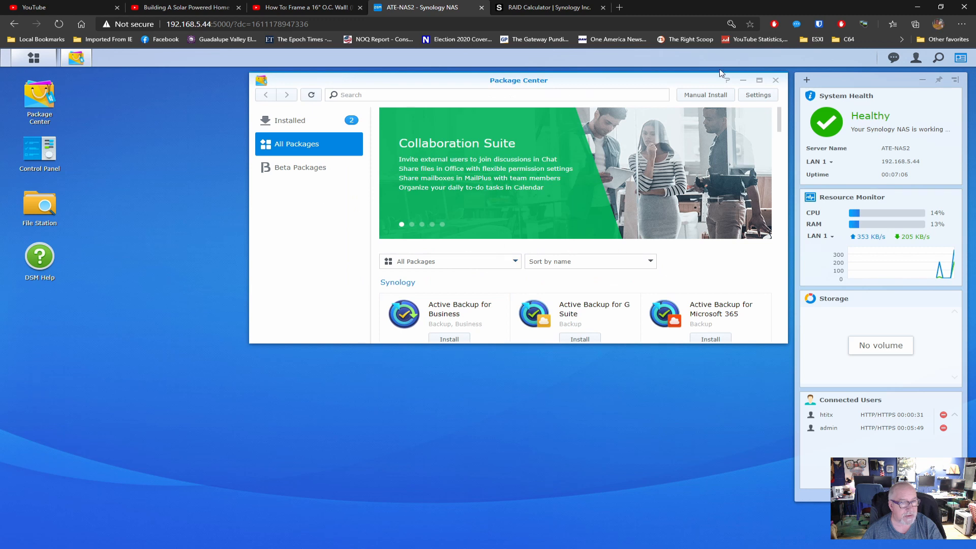
{"action": "left_click", "coordinate": [775, 79]}
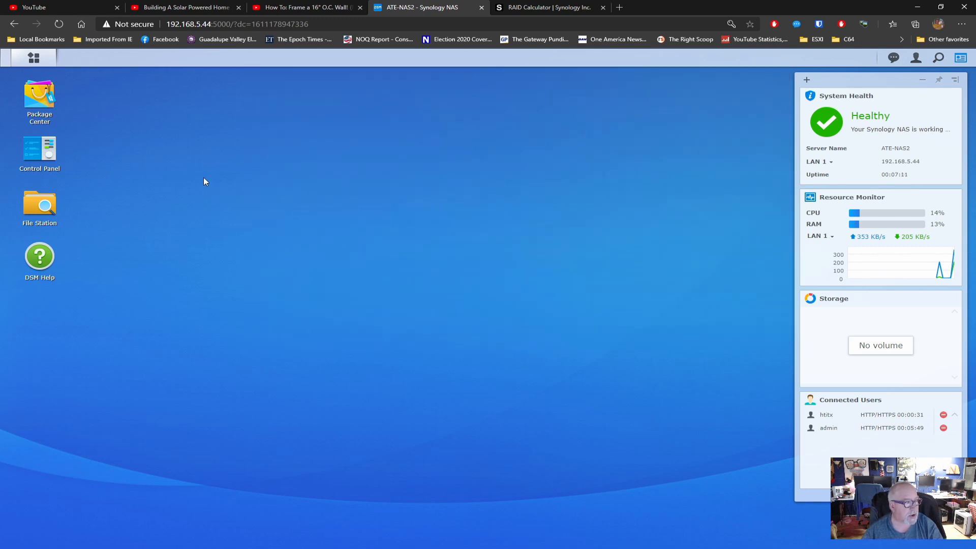
Add a Storage Manager shortcut to the desktop from the main menu
{"action": "left_click", "coordinate": [32, 61]}
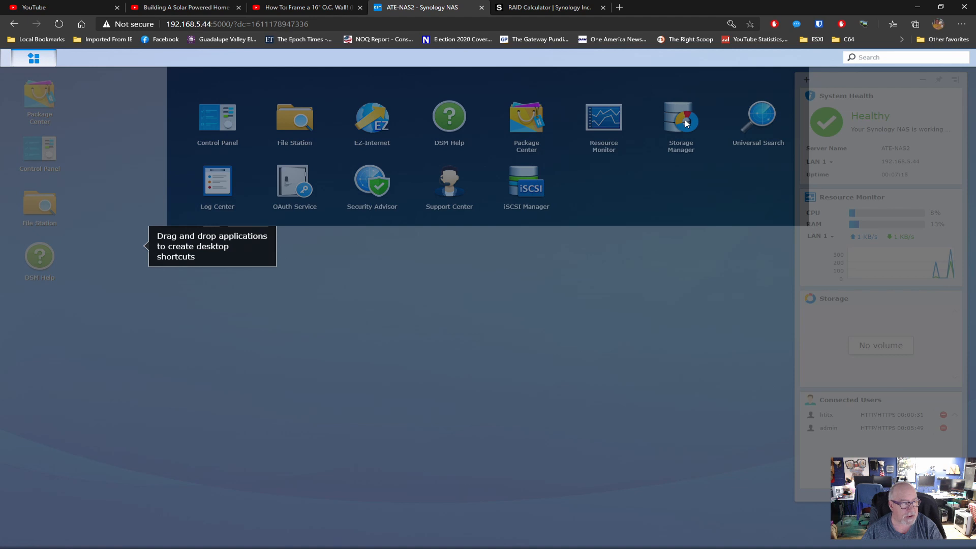
{"action": "right_click", "coordinate": [685, 122]}
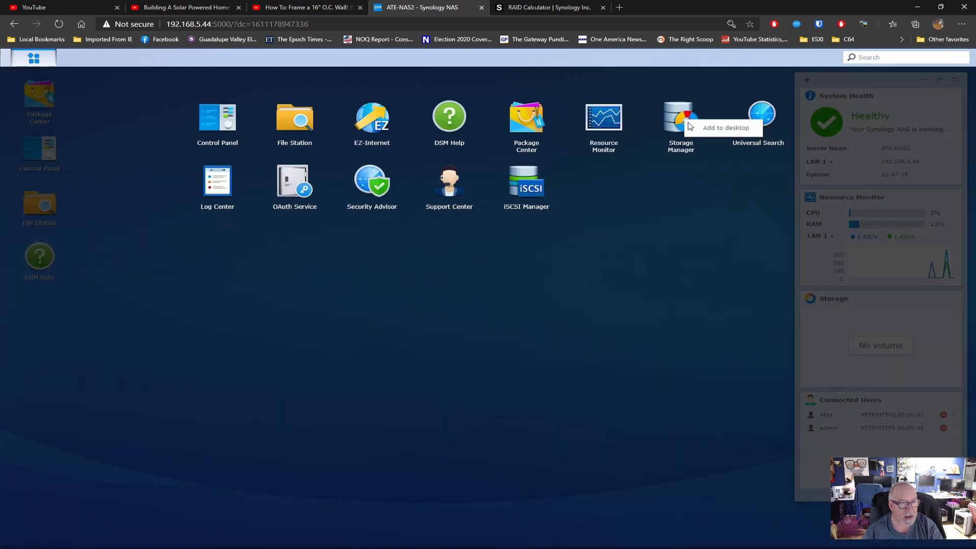
{"action": "left_click", "coordinate": [693, 130]}
{"action": "left_click", "coordinate": [356, 343]}
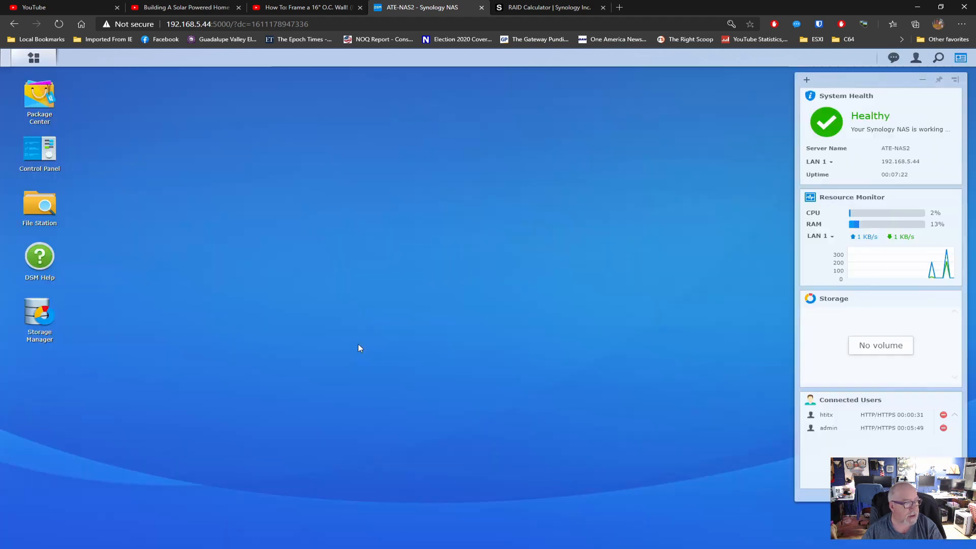
Open Storage Manager's Volume page and start creating a new volume
{"action": "left_click", "coordinate": [60, 316]}
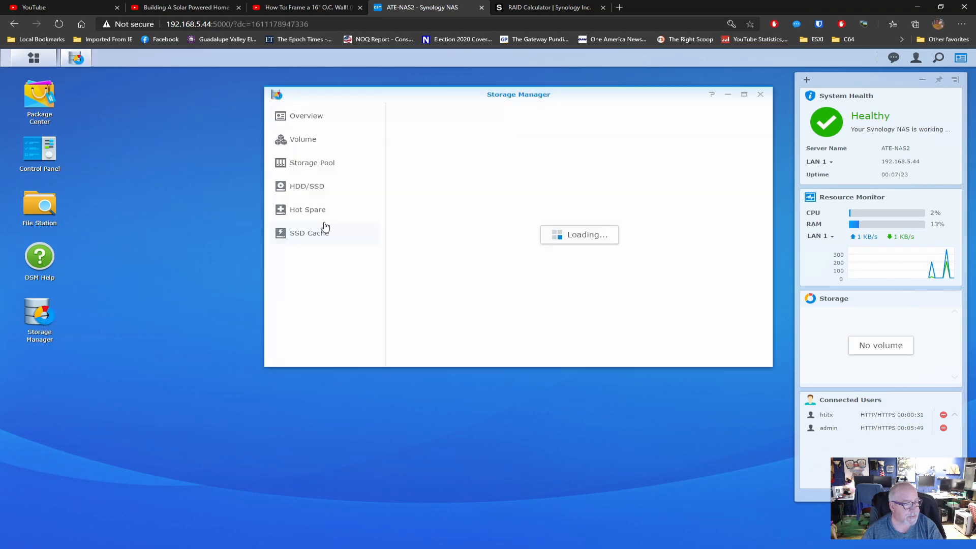
{"action": "left_click", "coordinate": [308, 144]}
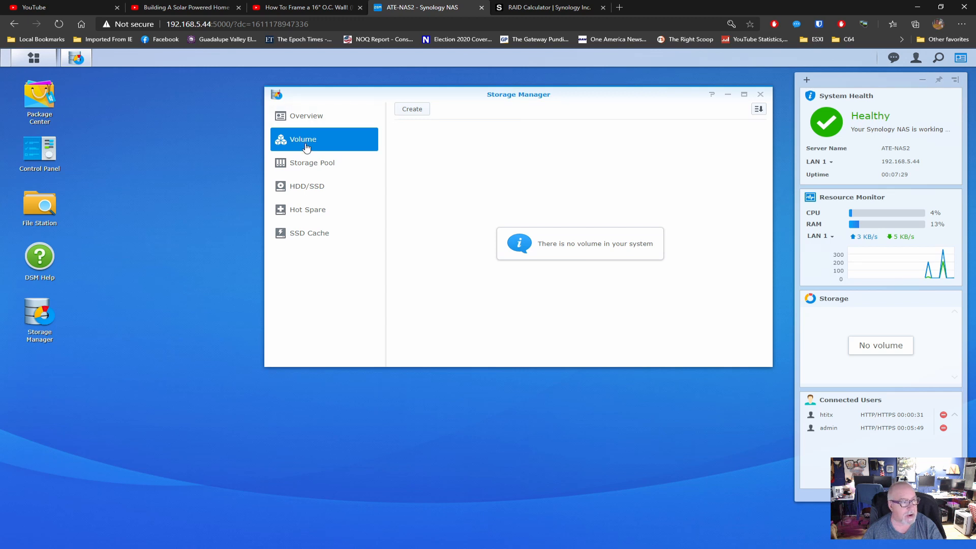
{"action": "left_click", "coordinate": [411, 109]}
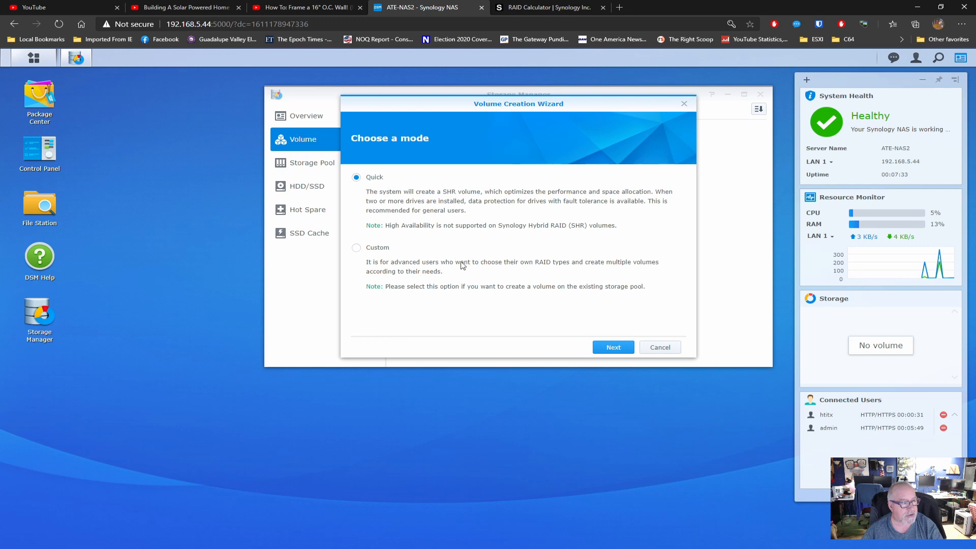
Quick-create an SHR-2 Btrfs volume on all four drives with pool description 'Pool1'
{"action": "left_click", "coordinate": [613, 348]}
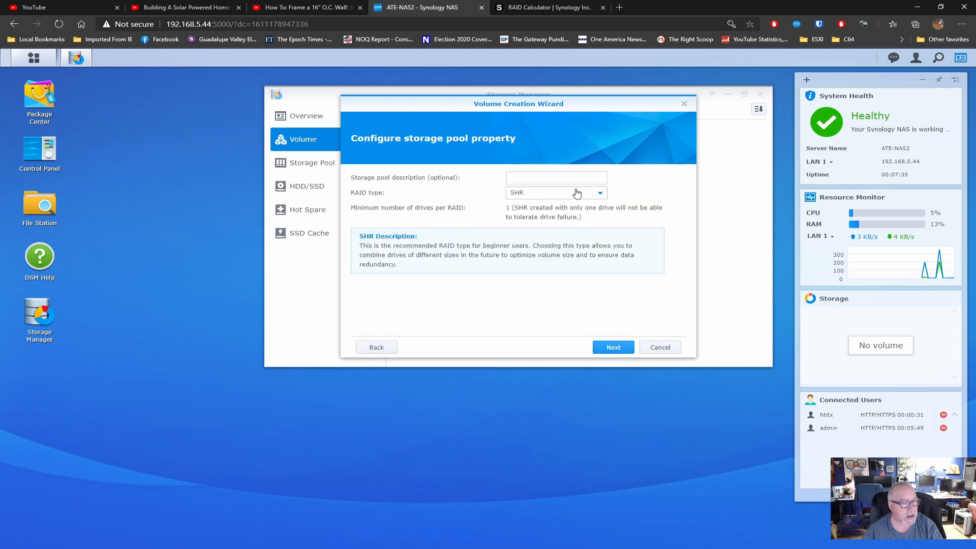
{"action": "left_click", "coordinate": [601, 194]}
{"action": "left_click", "coordinate": [555, 218]}
{"action": "left_click", "coordinate": [532, 182]}
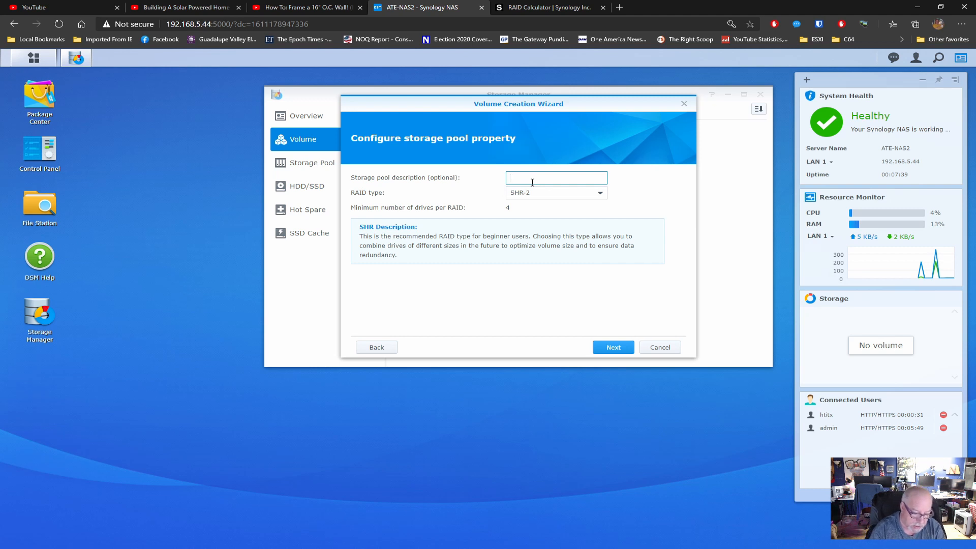
{"action": "type", "text": "Pool1"}
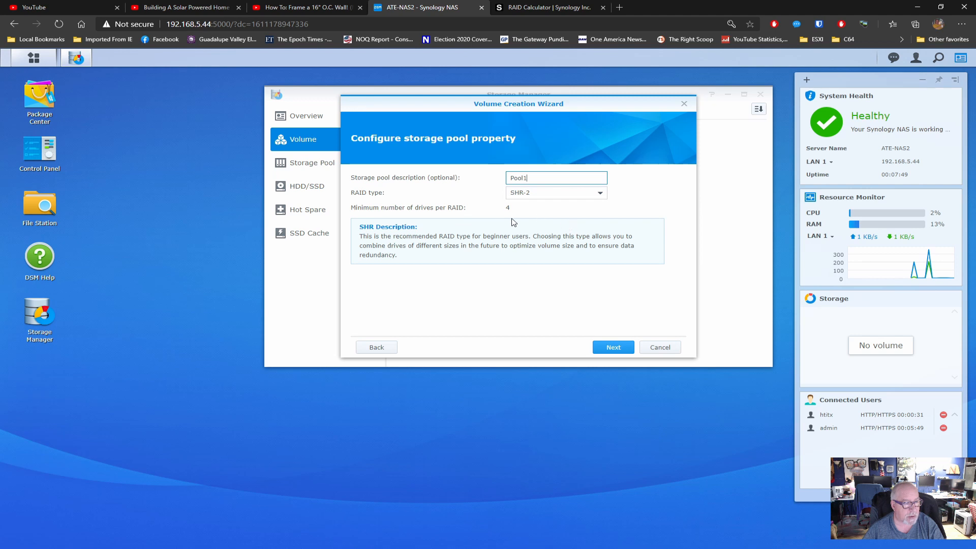
{"action": "left_click", "coordinate": [617, 349]}
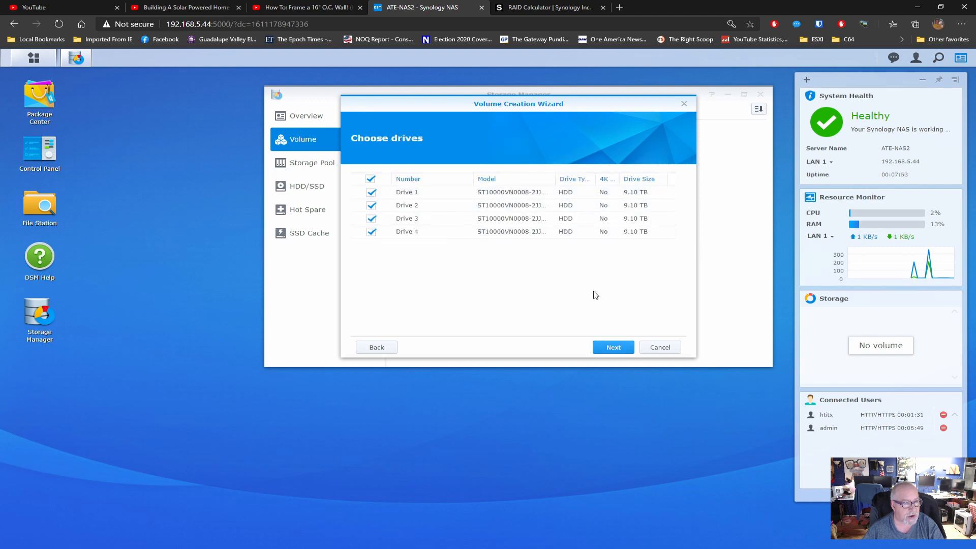
{"action": "left_click", "coordinate": [623, 349]}
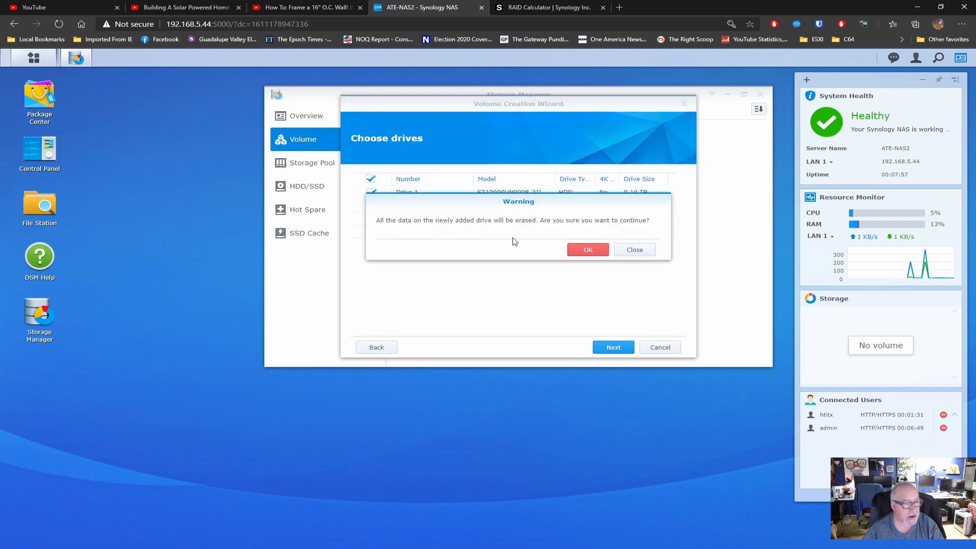
{"action": "left_click", "coordinate": [584, 250]}
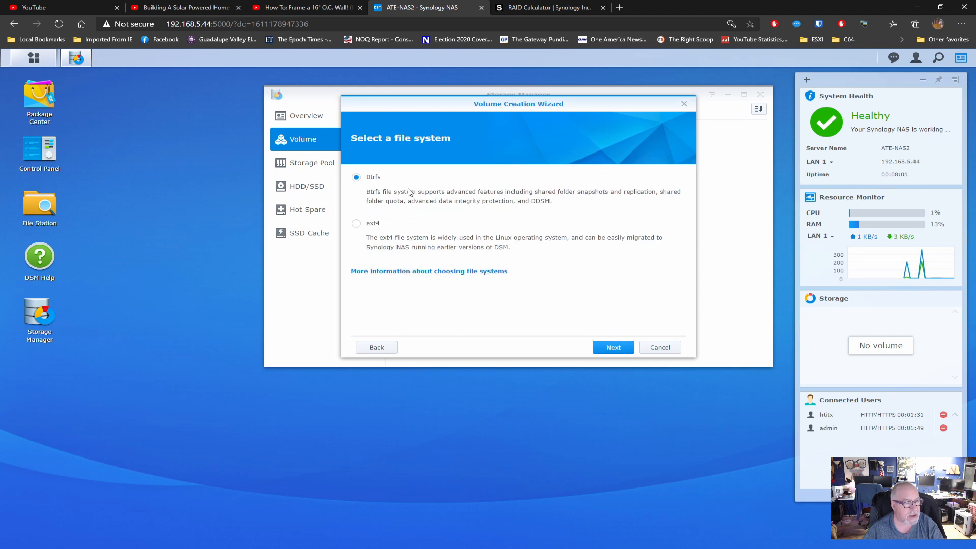
{"action": "left_click", "coordinate": [630, 348]}
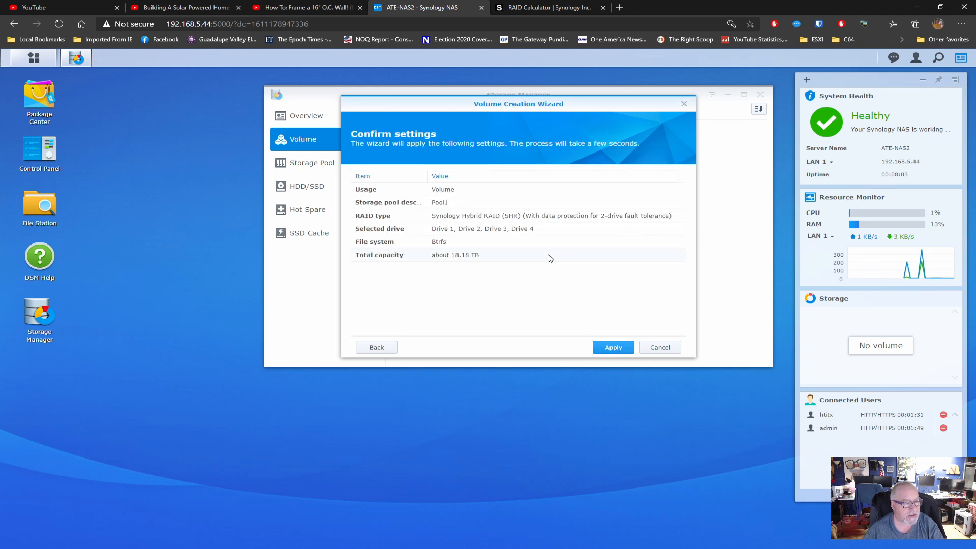
{"action": "left_click", "coordinate": [615, 347]}
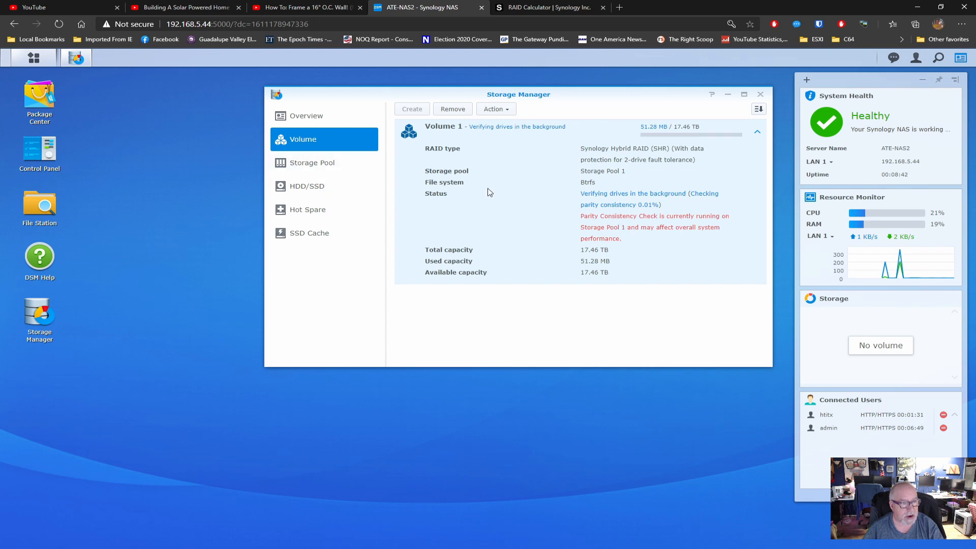
Review Storage Pool 1 details, then the list of installed drives
{"action": "left_click", "coordinate": [327, 167]}
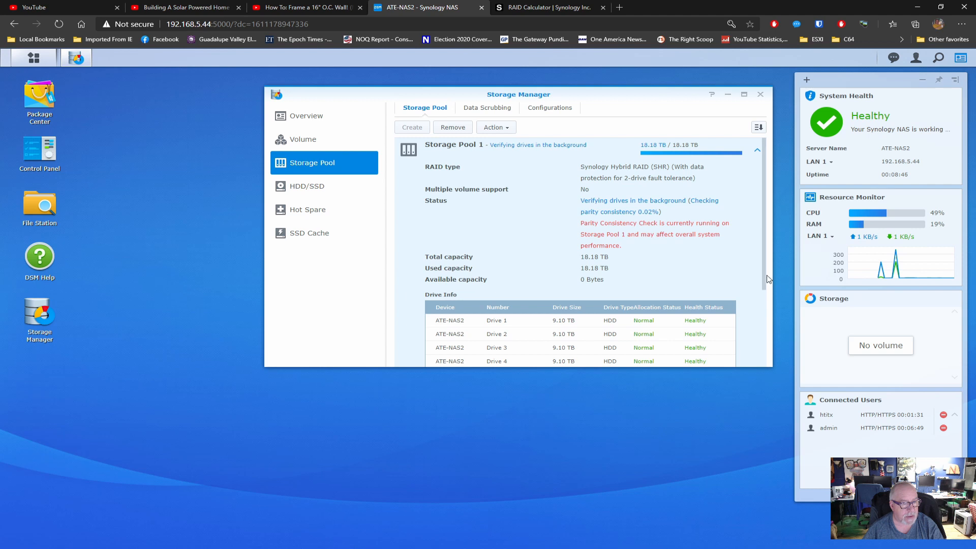
{"action": "left_click", "coordinate": [327, 187]}
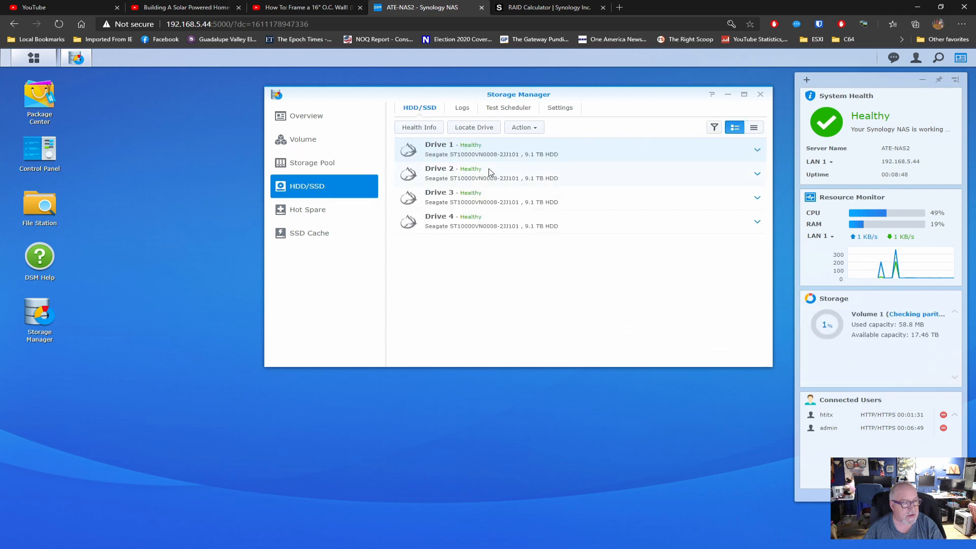
Review Drive 1's IronWolf health and overview, then return to Storage Pool 1 details
{"action": "left_click", "coordinate": [422, 129]}
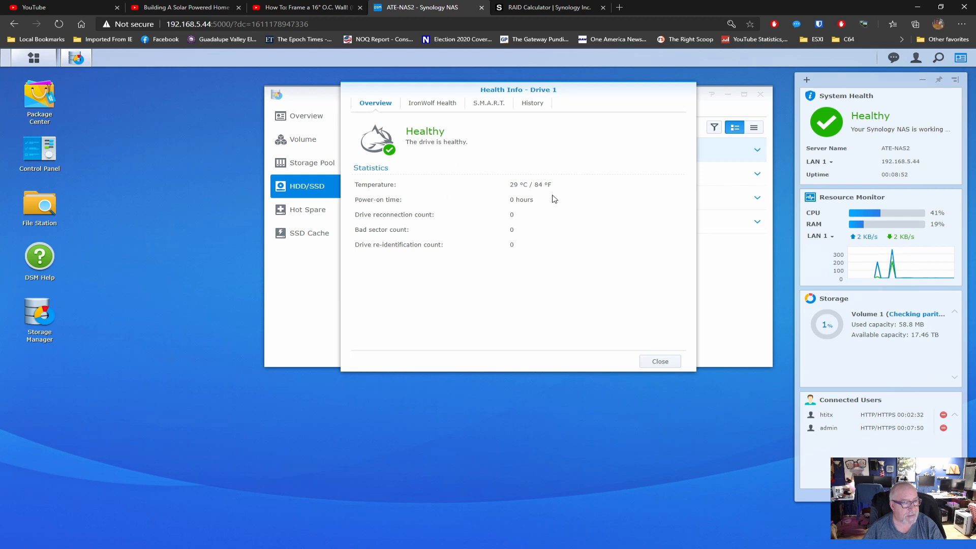
{"action": "left_click", "coordinate": [438, 107]}
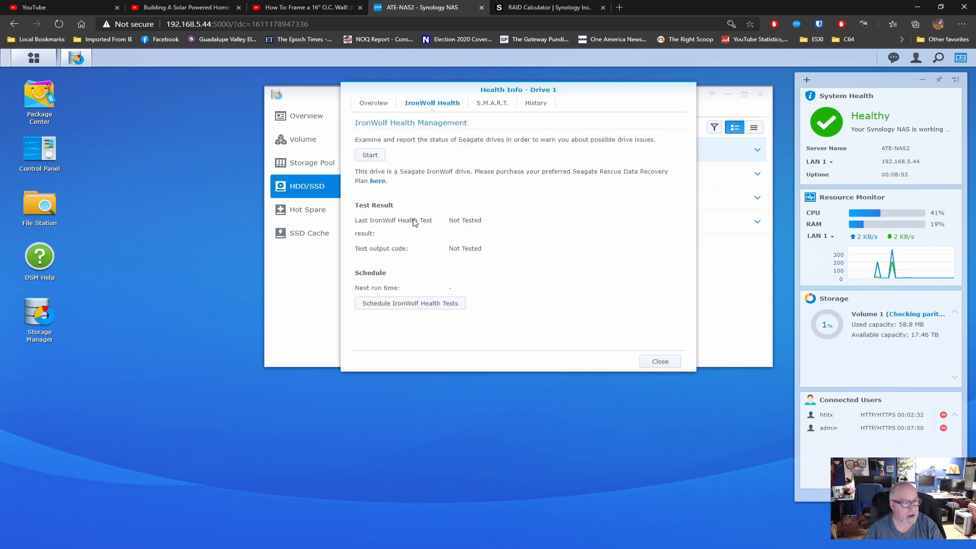
{"action": "left_click", "coordinate": [368, 103]}
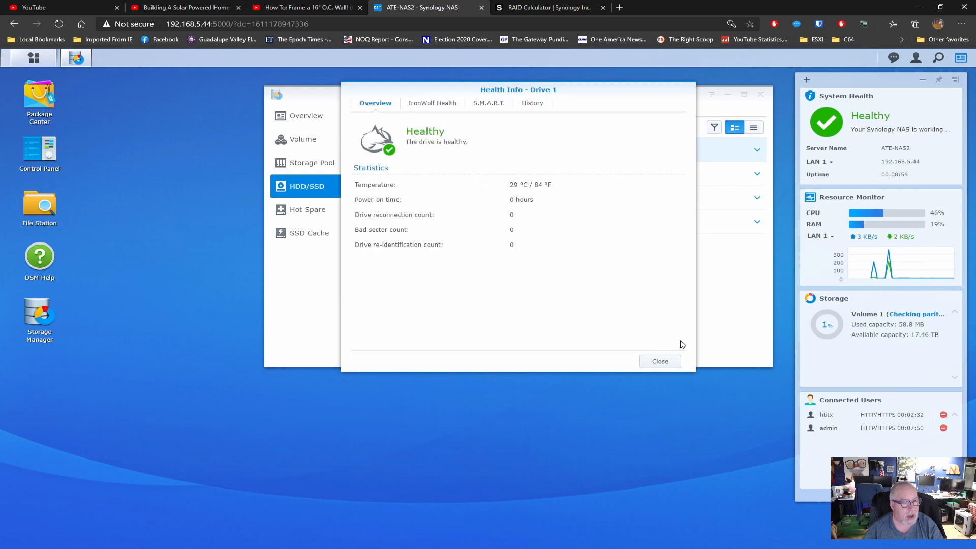
{"action": "left_click", "coordinate": [657, 362]}
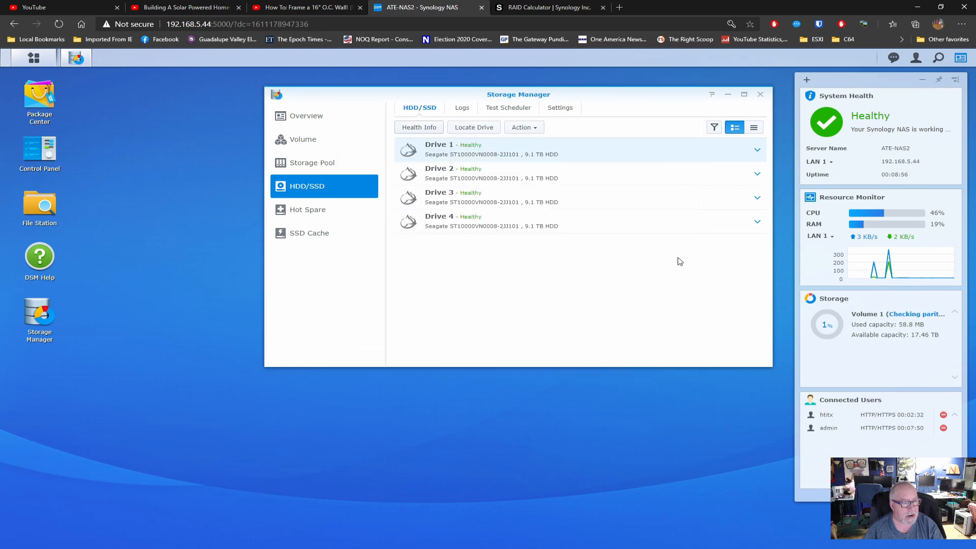
{"action": "left_click", "coordinate": [331, 165]}
{"action": "left_click_drag", "start_coordinate": [583, 93], "coordinate": [479, 100]}
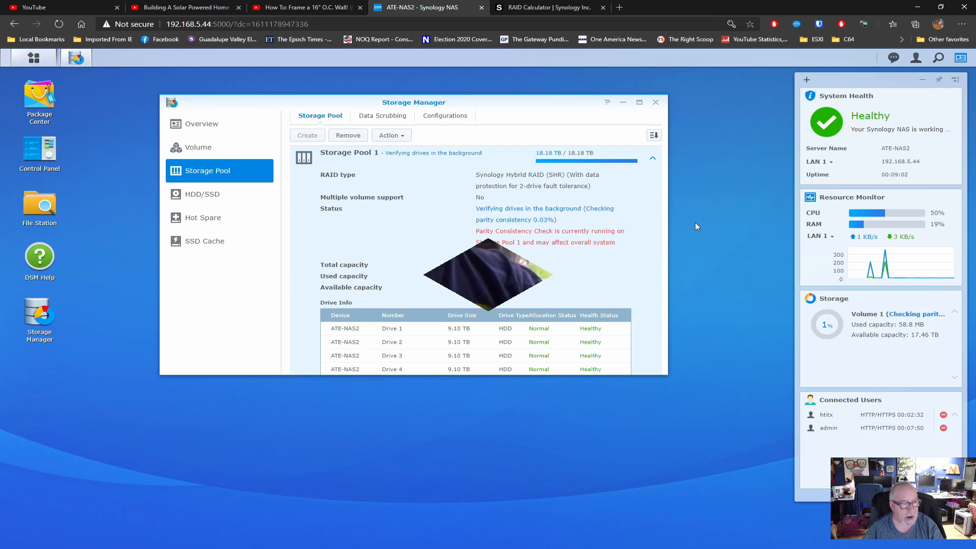